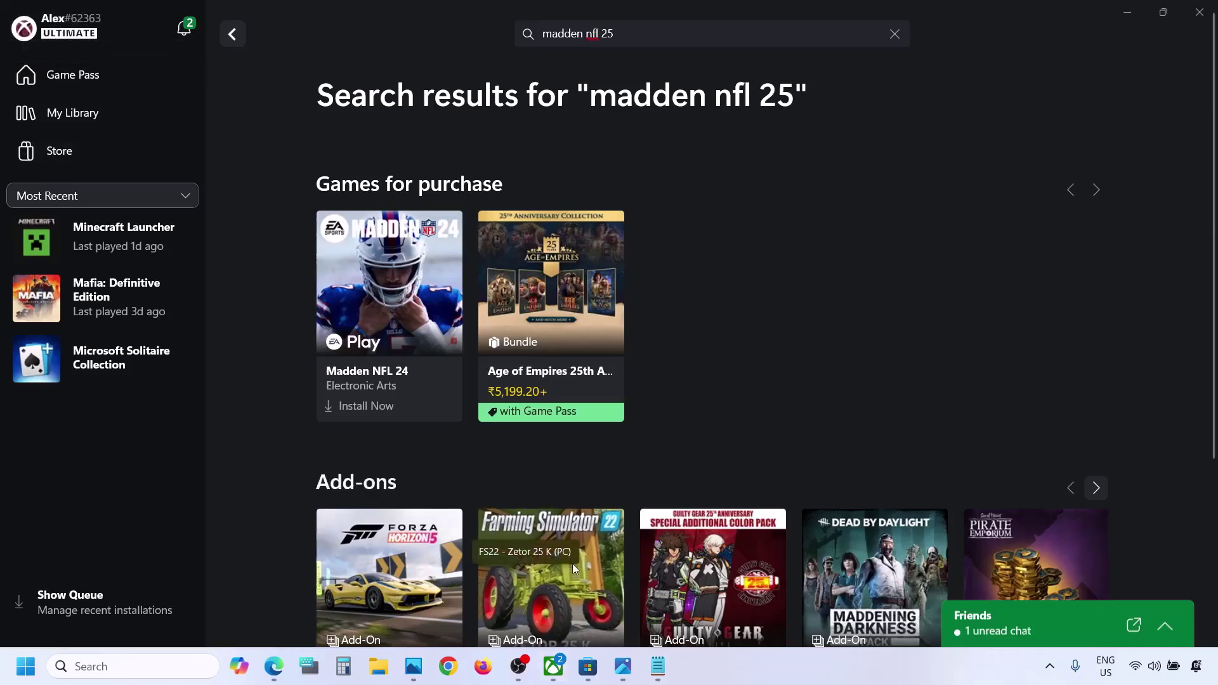
Select most of the 'madden nfl 25' search query text, then deselect it.
left_click(646, 36)
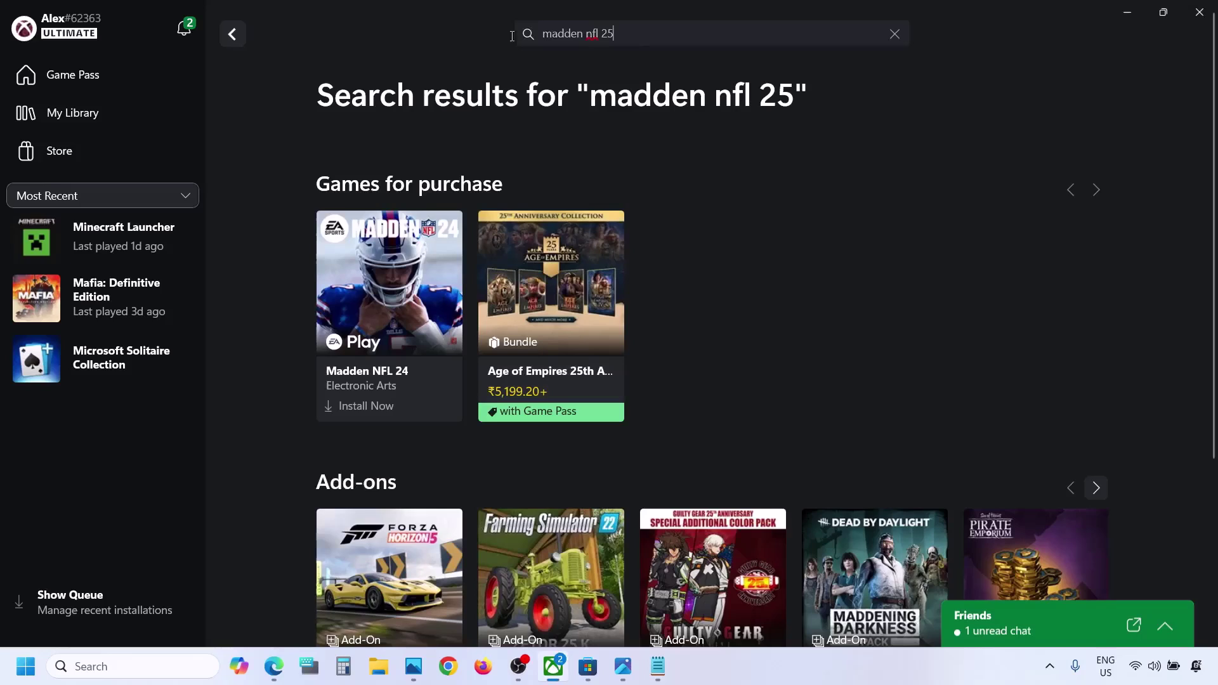
left_click_drag(550, 34, 643, 35)
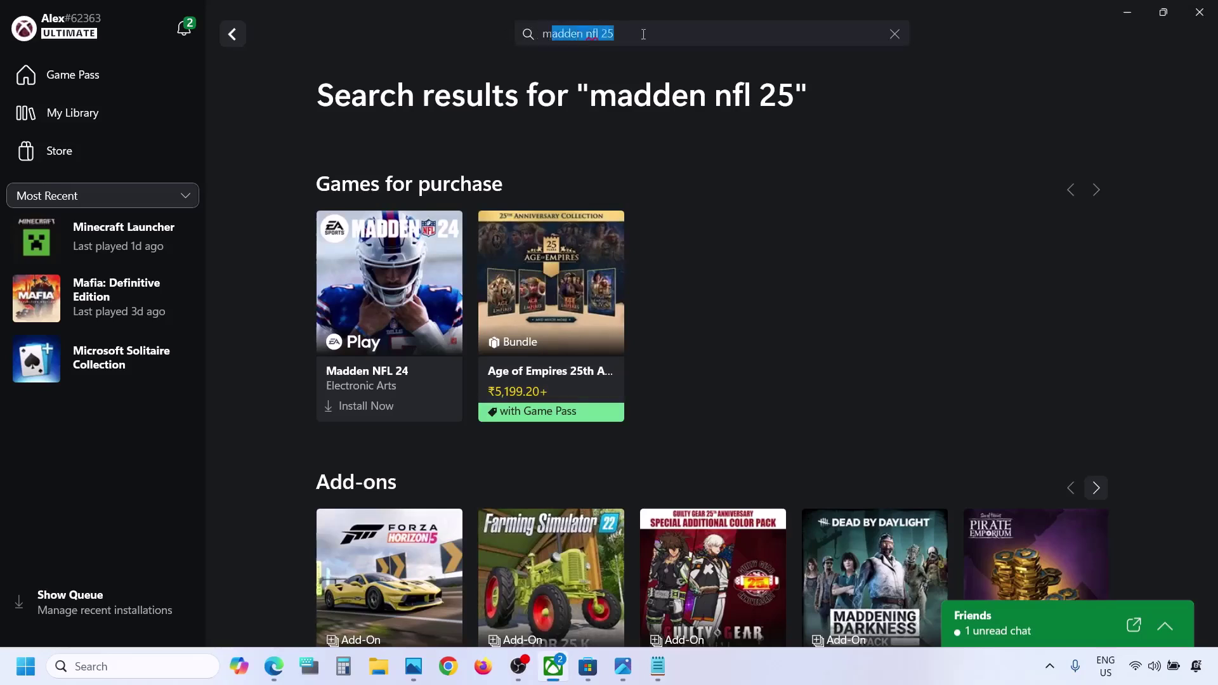
left_click(558, 127)
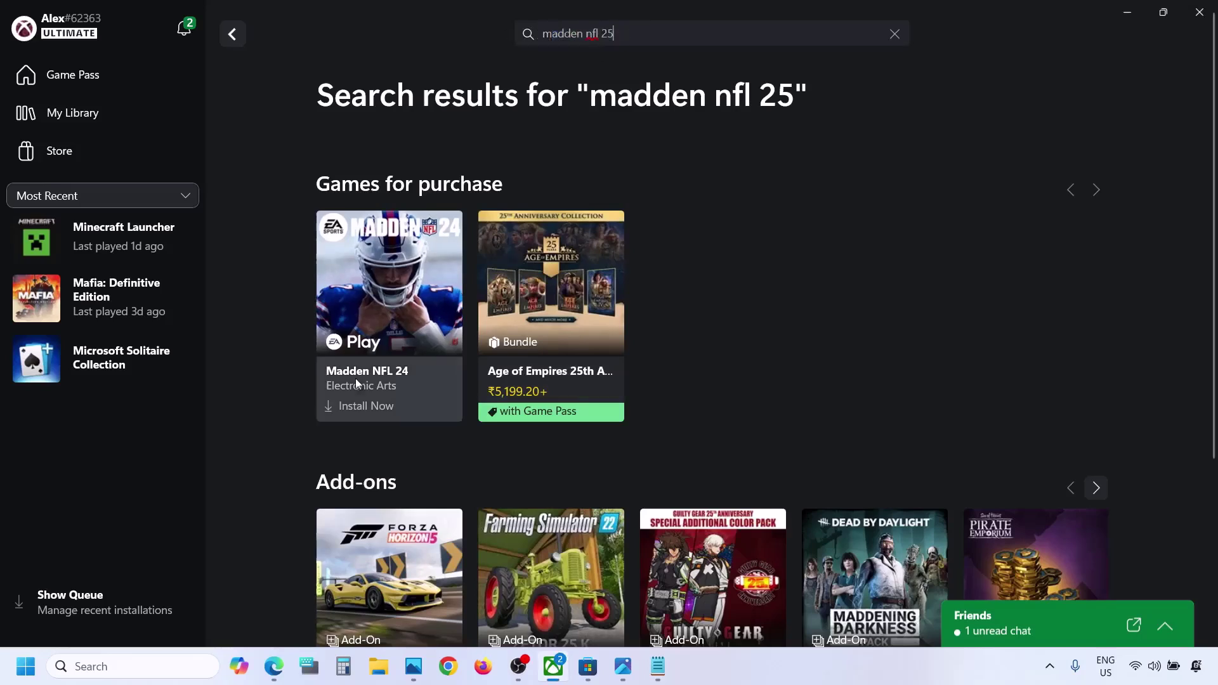
Browse the Game Pass home page and the page listing all Game Pass plans.
left_click(111, 74)
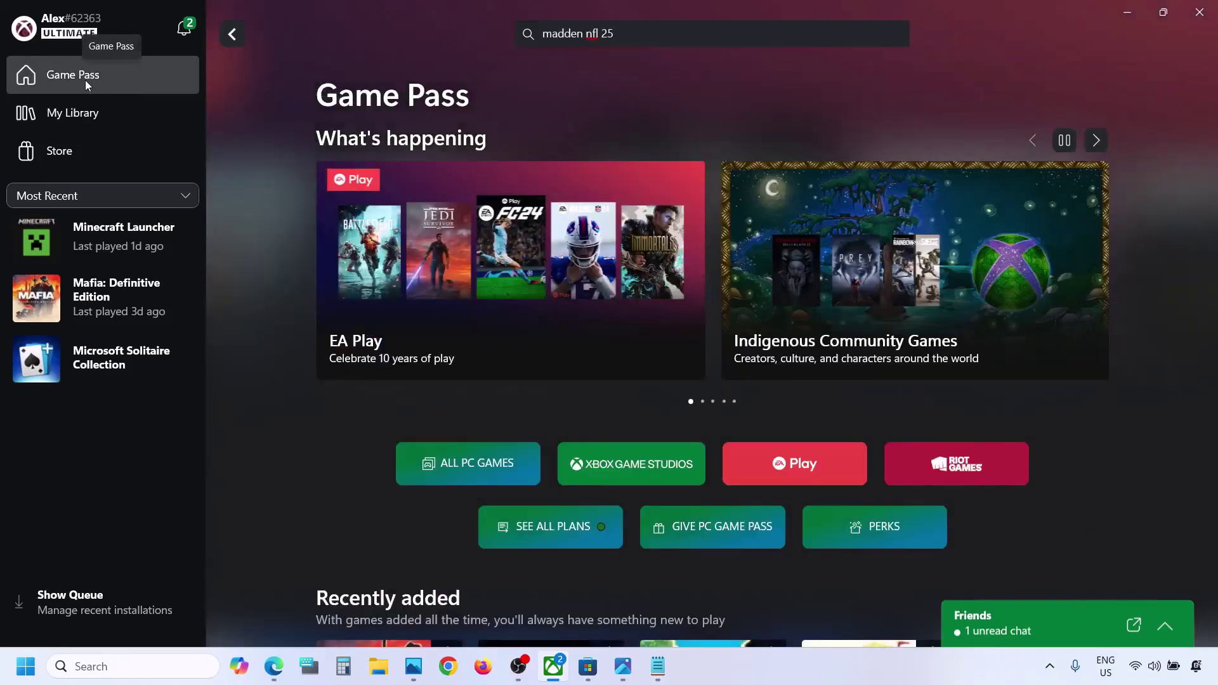
scroll(482, 268, "down", 1)
scroll(483, 269, "down", 1)
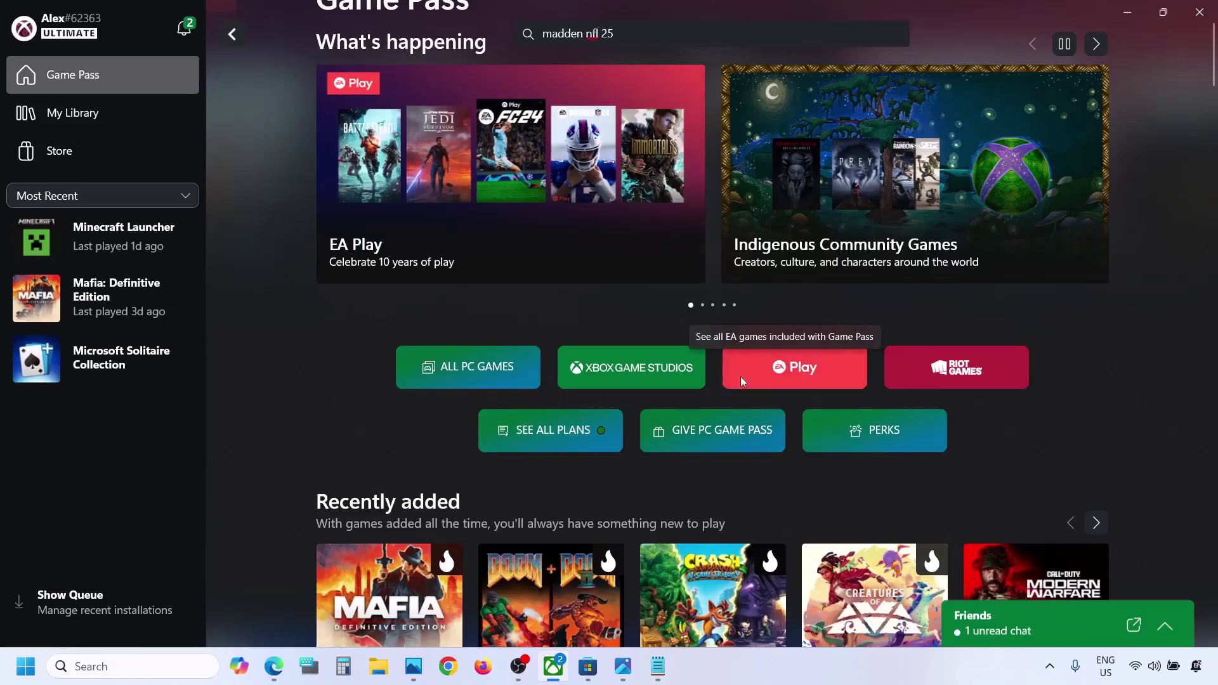
left_click(544, 429)
scroll(706, 470, "down", 10)
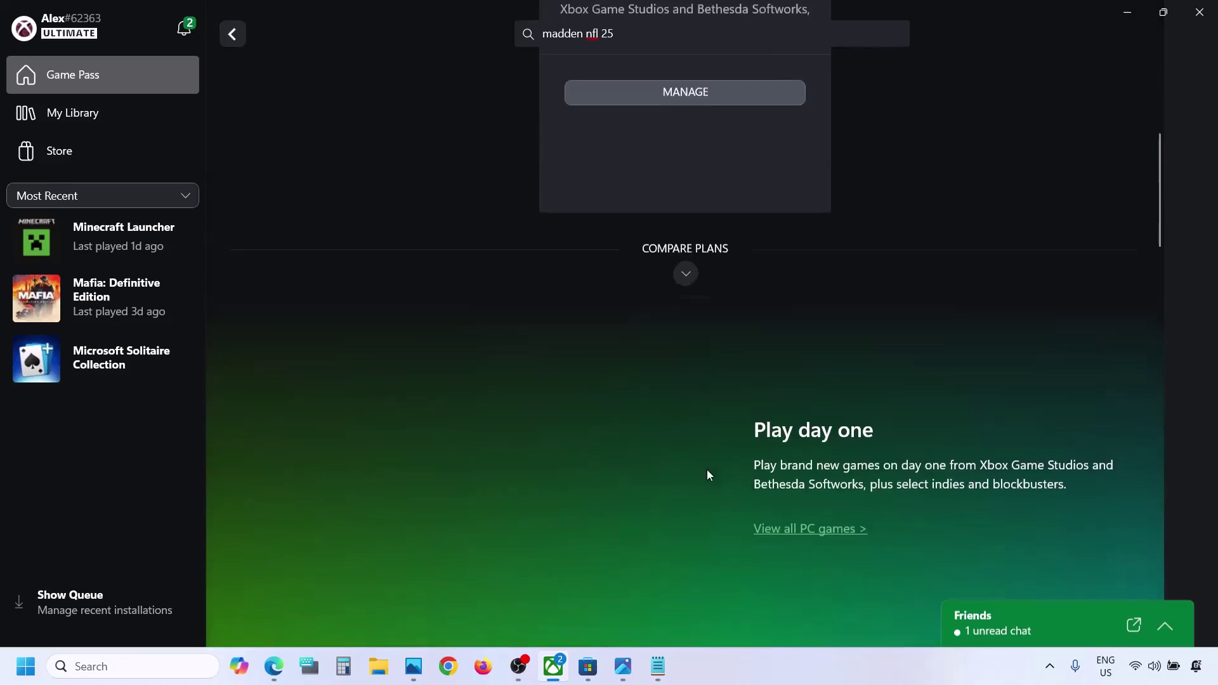
scroll(707, 471, "down", 8)
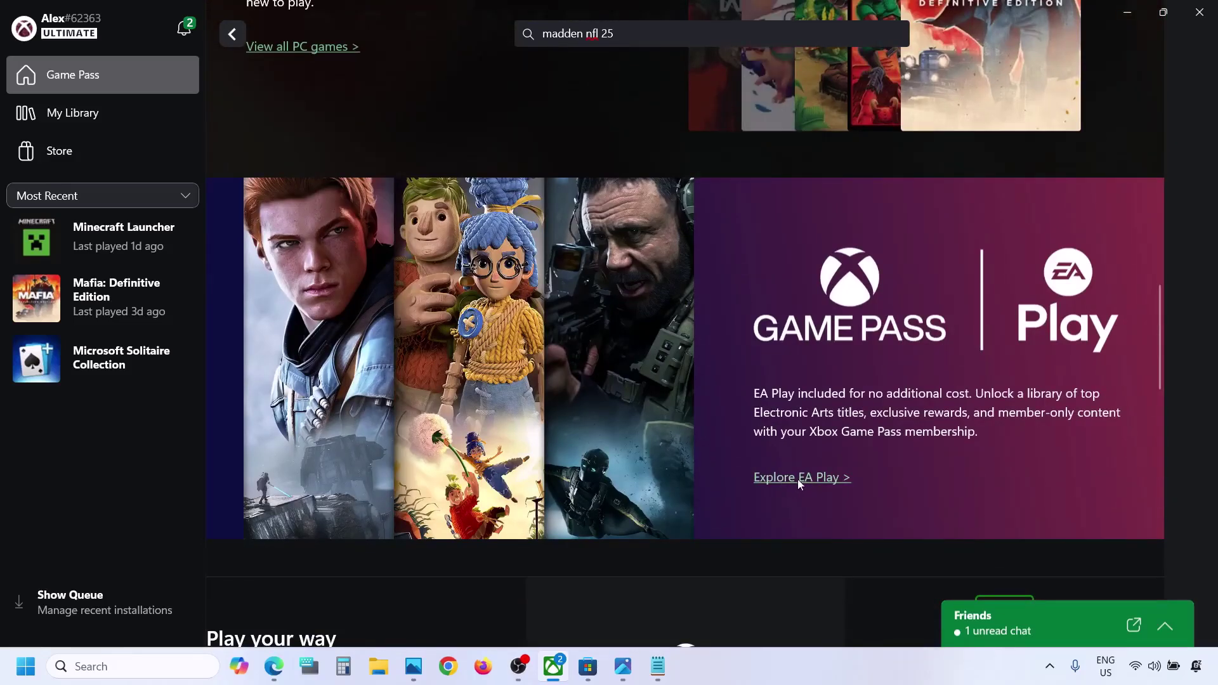
Open the EA Play page and scroll down to its EA game trials.
left_click(806, 481)
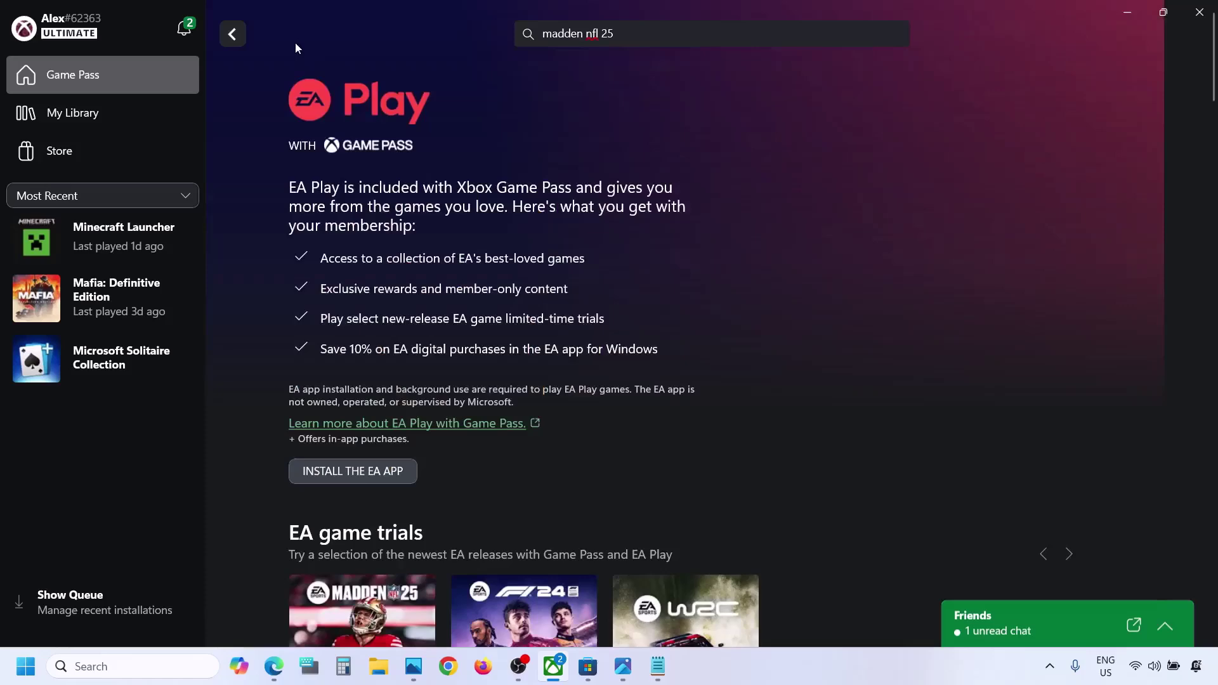
left_click(142, 69)
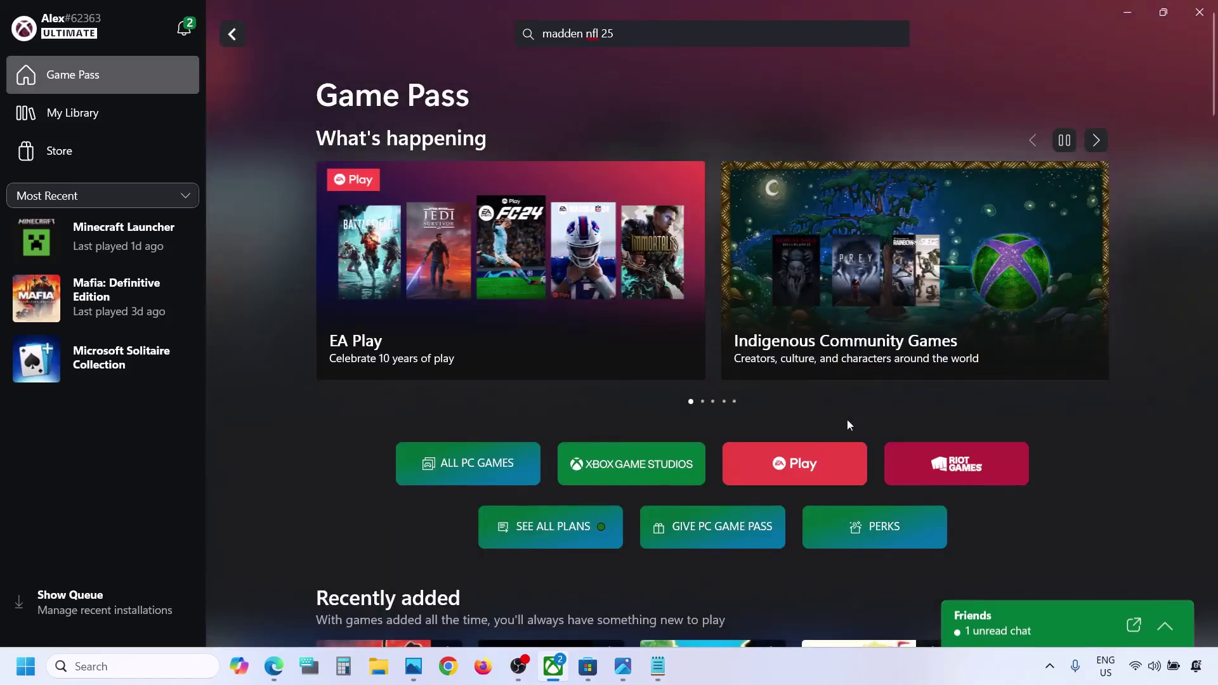
left_click(799, 463)
scroll(389, 455, "down", 3)
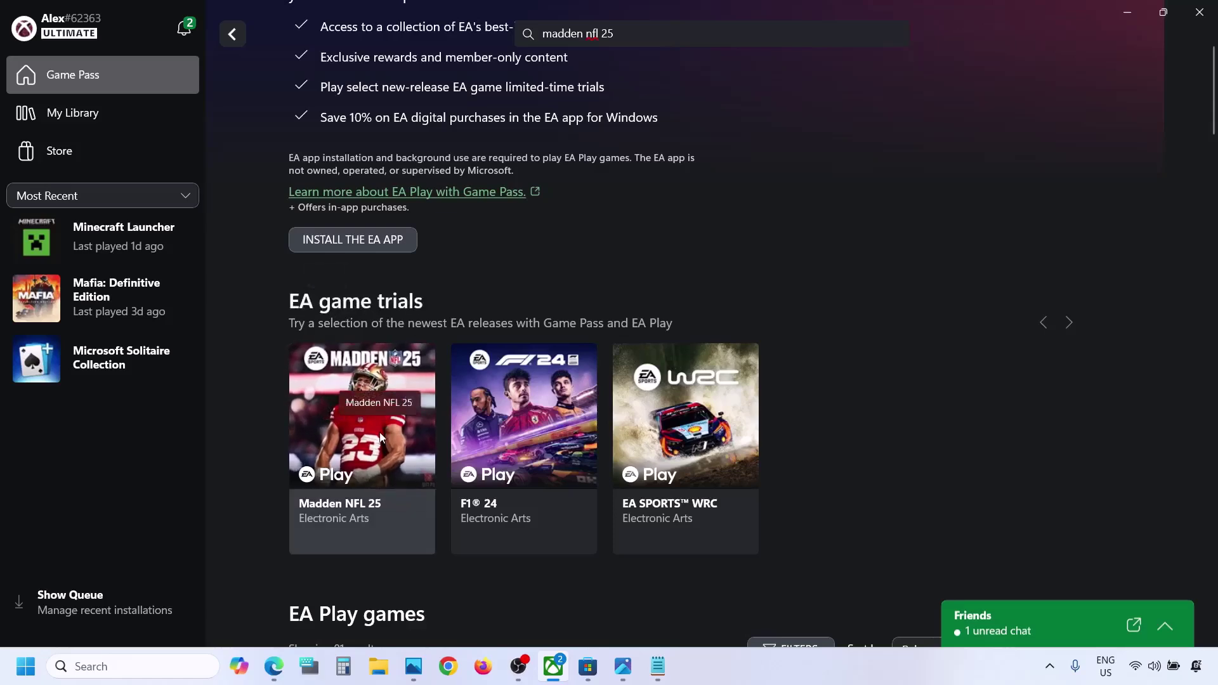
Start the Madden NFL 25 trial install, installing the EA app and beginning its setup.
left_click(379, 432)
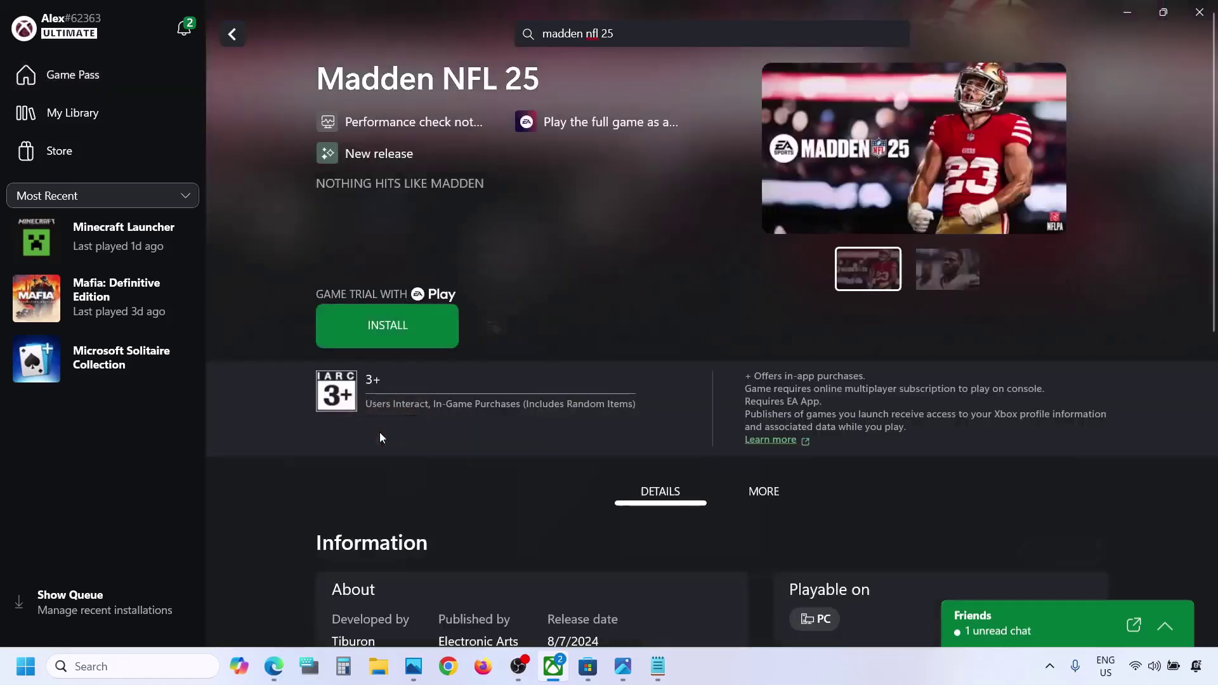
left_click(398, 330)
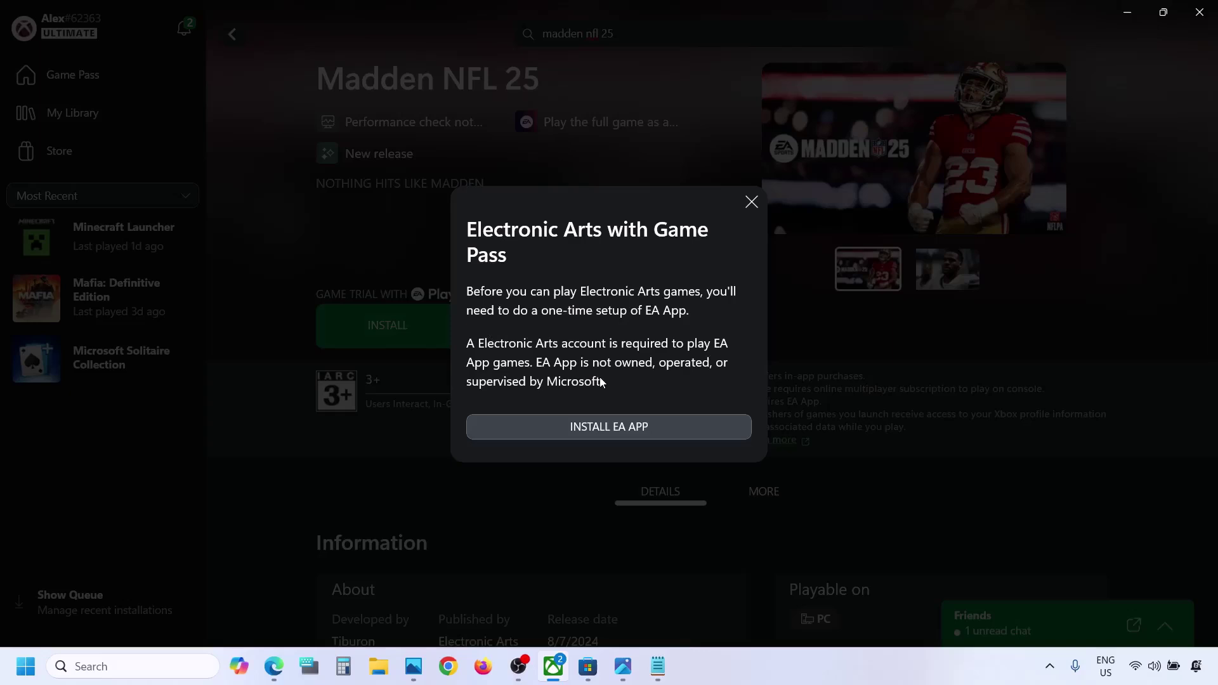
left_click(630, 431)
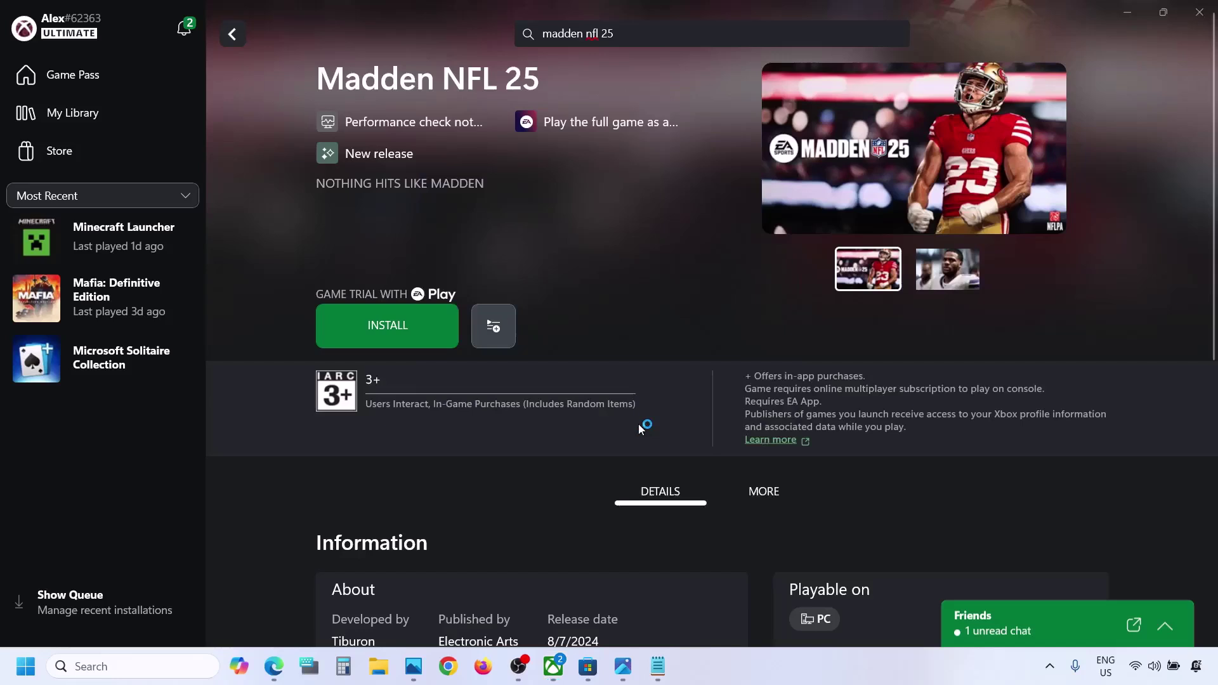
left_click(604, 474)
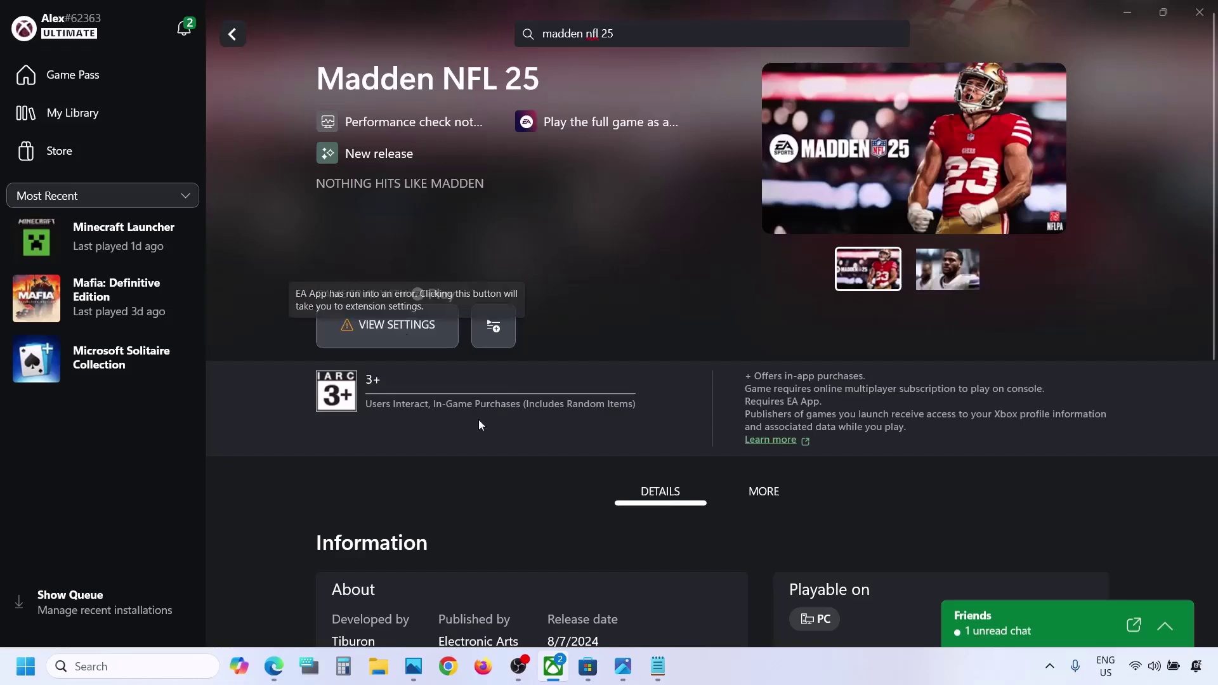
Fix the EA App error by disabling and re-enabling the EA App extension in settings.
left_click(397, 334)
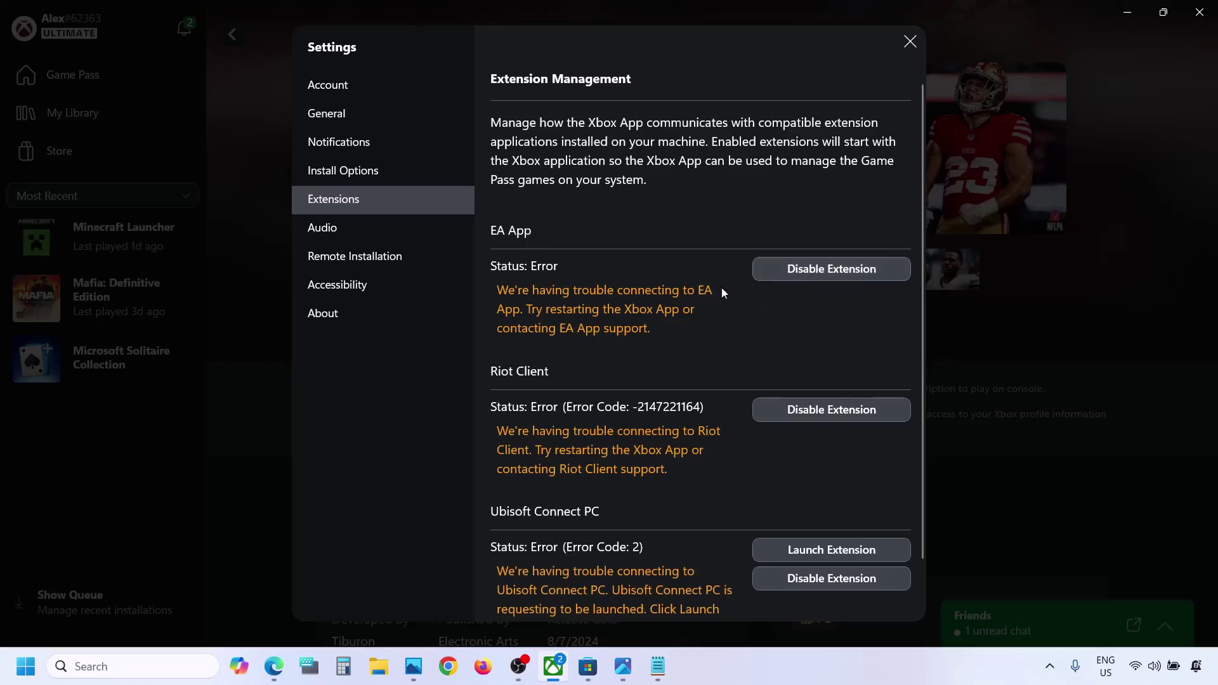
left_click(832, 269)
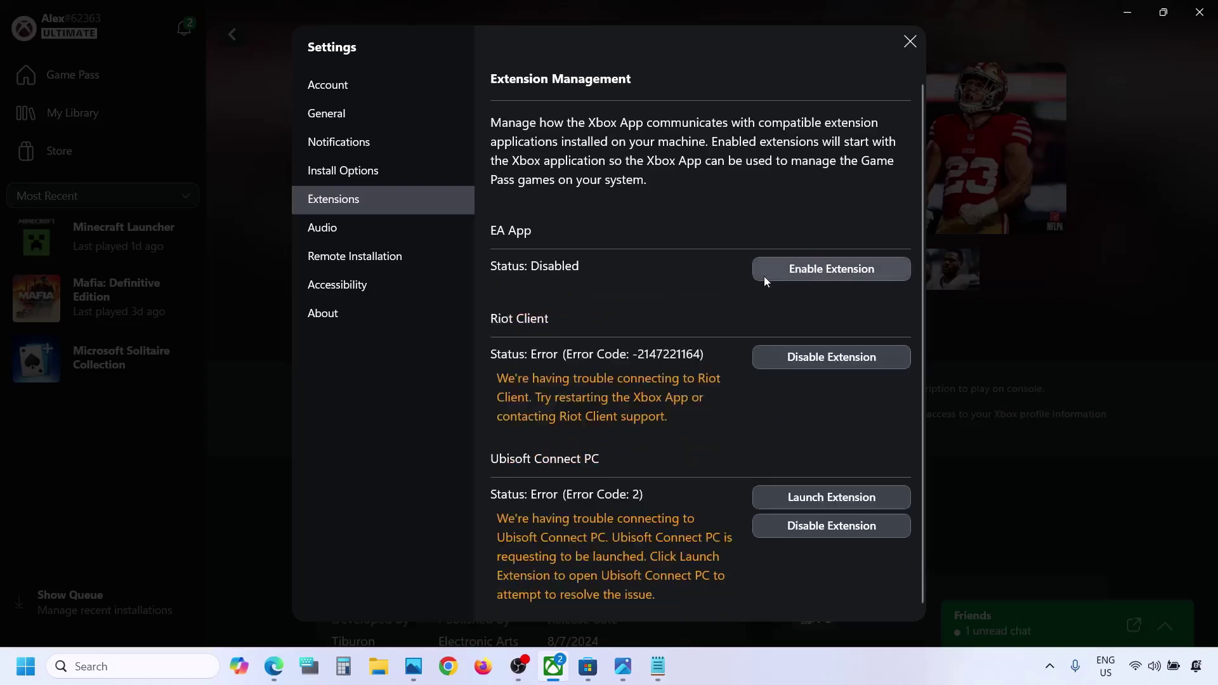
left_click(821, 271)
left_click(910, 42)
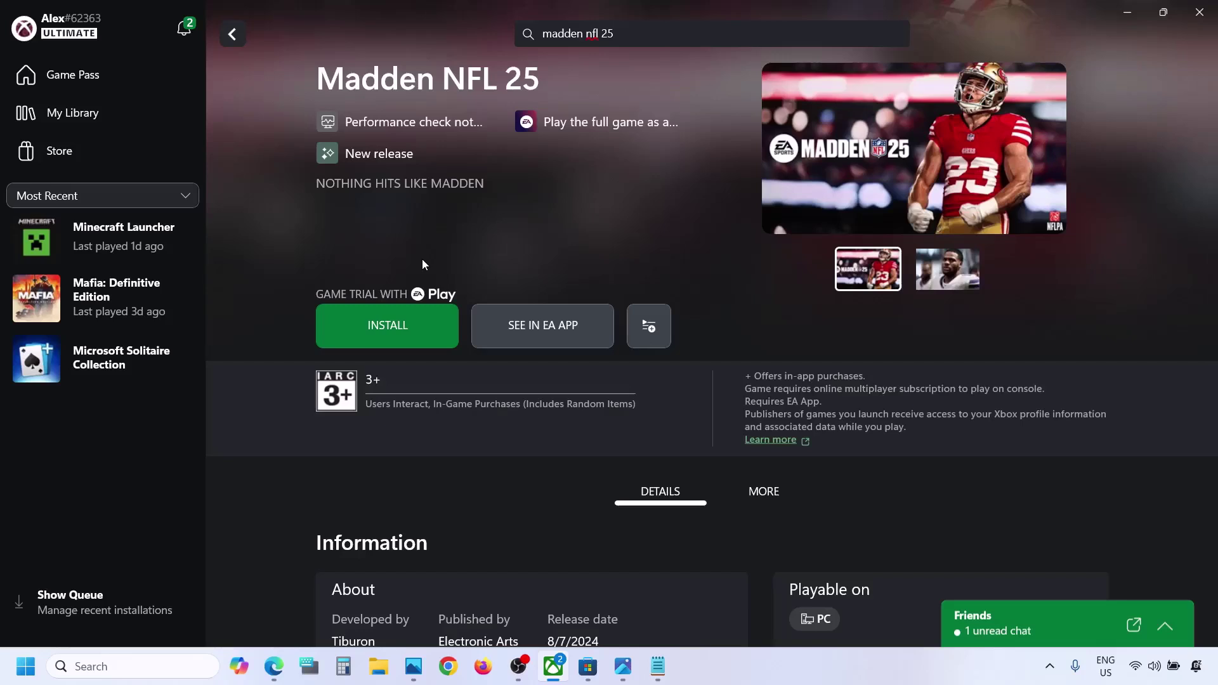
Install the Madden NFL 25 trial from its game page.
left_click(385, 326)
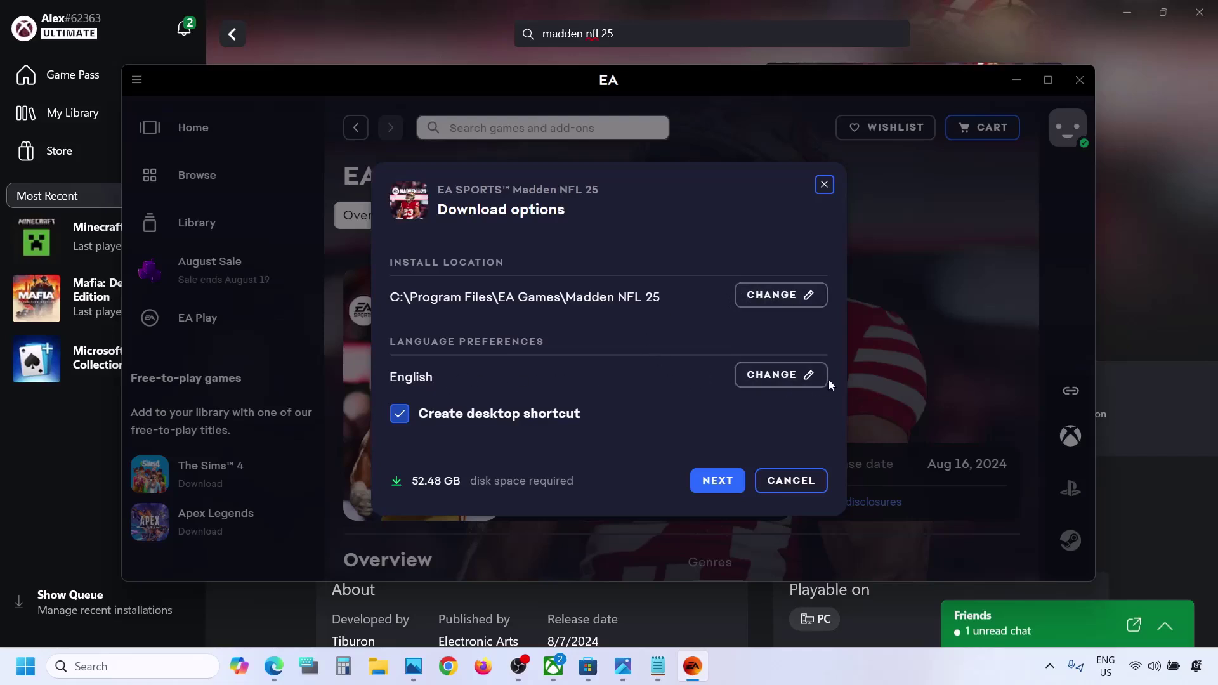
Keep the default download options and accept the terms to download Madden NFL 25.
left_click(715, 480)
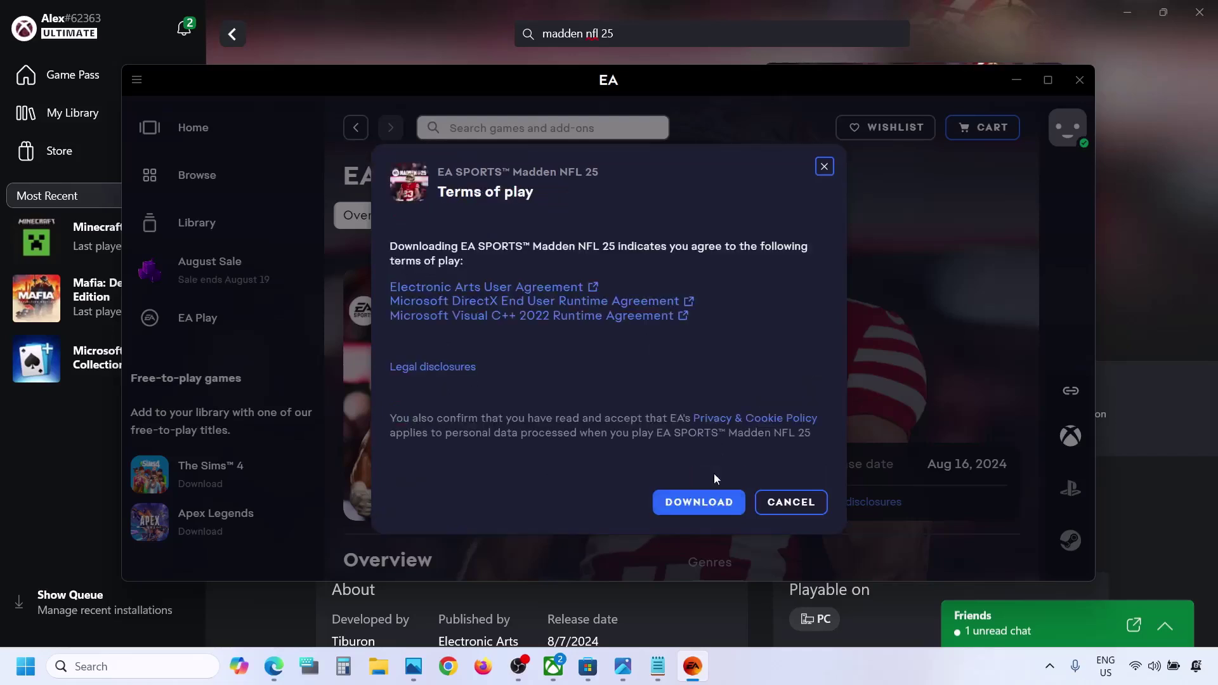
left_click(684, 500)
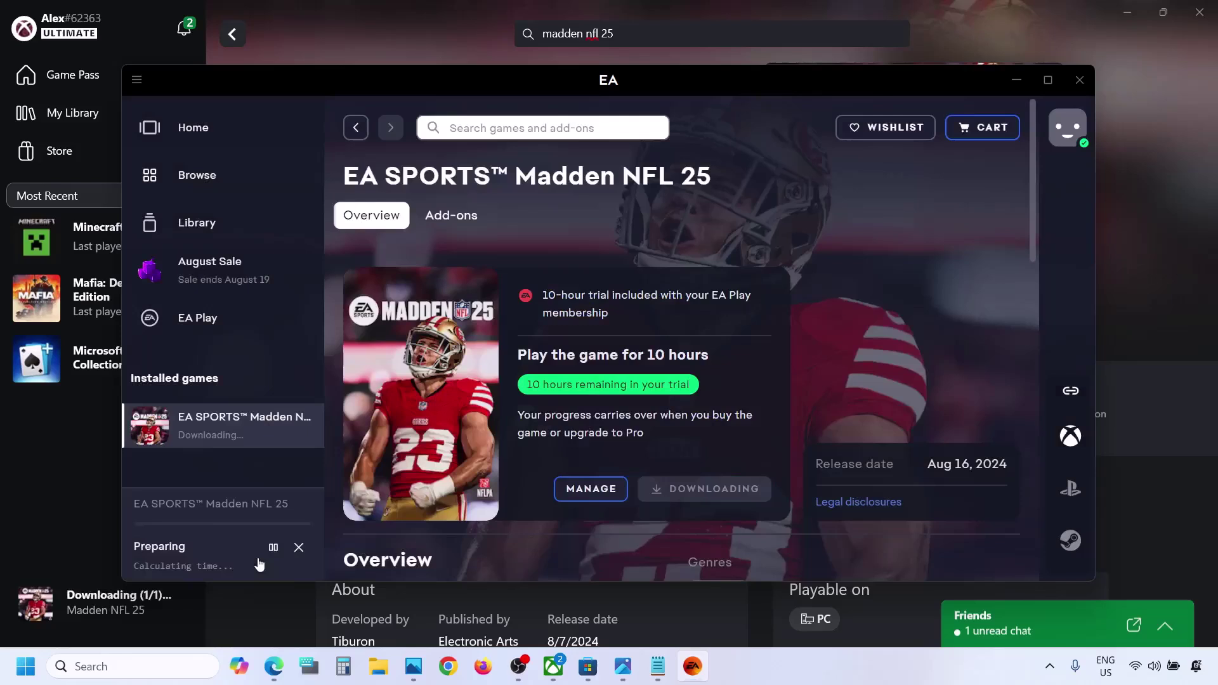